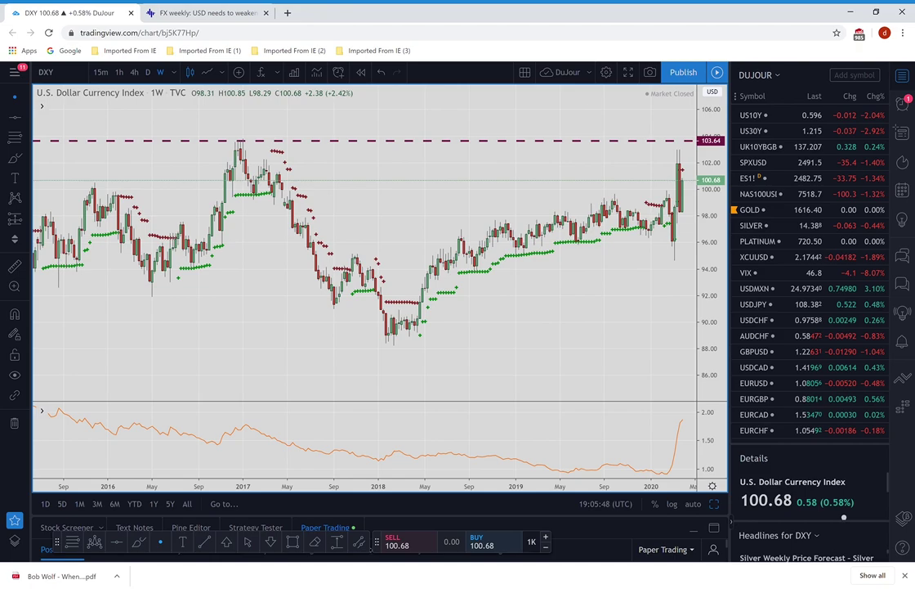
# Close the download bar and zoom the weekly DXY chart out to show several more years of history
pyautogui.click(905, 577)
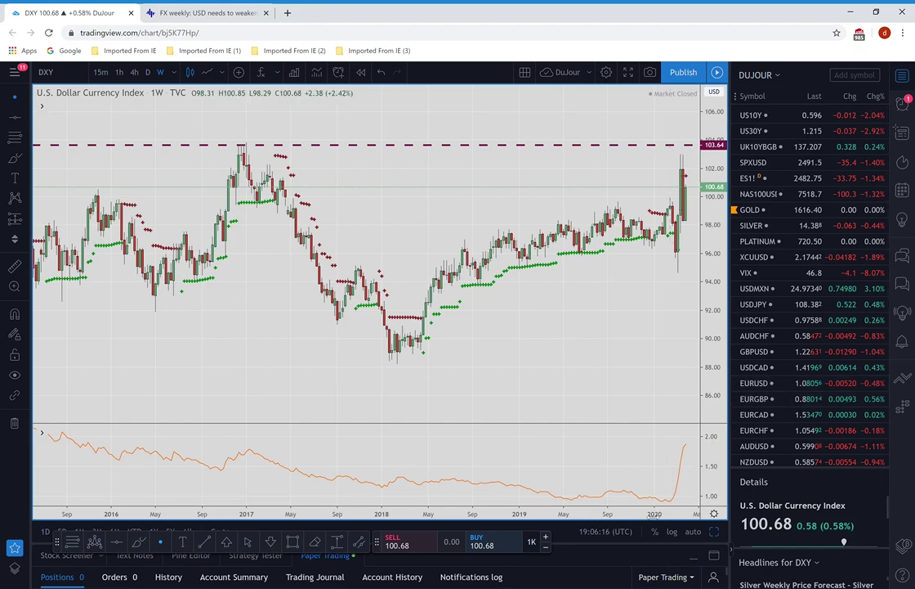
pyautogui.scroll(5, 565, 452)
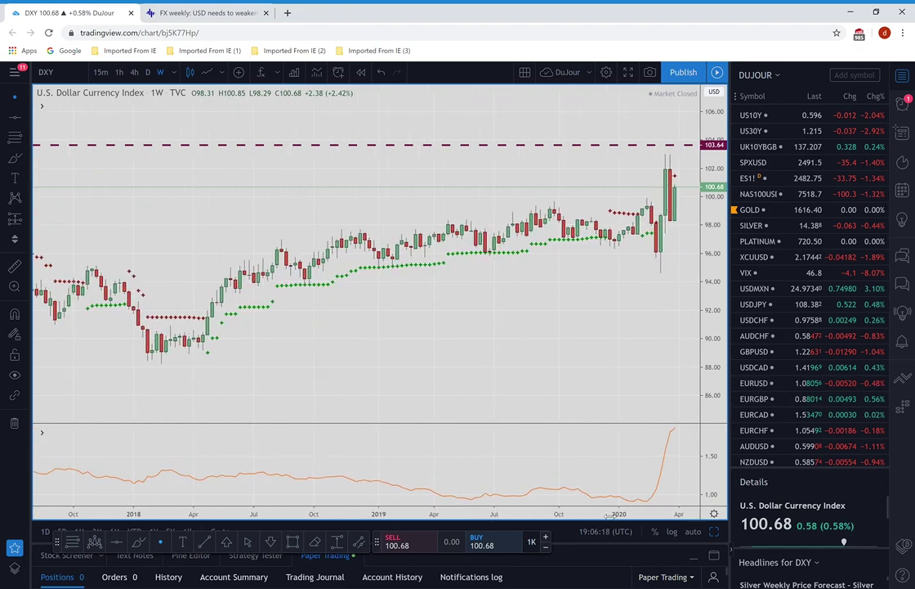
pyautogui.scroll(2, 599, 516)
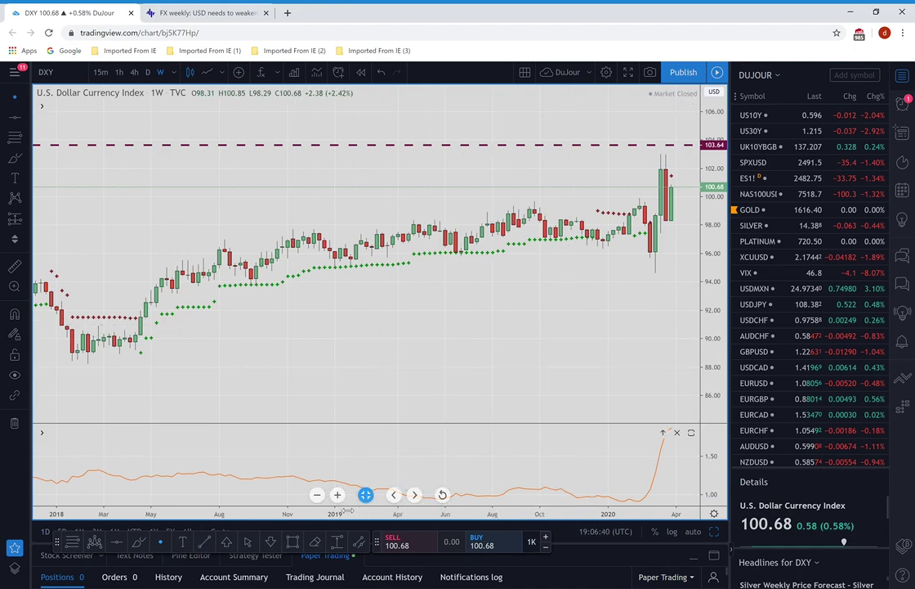
pyautogui.scroll(-5, 343, 515)
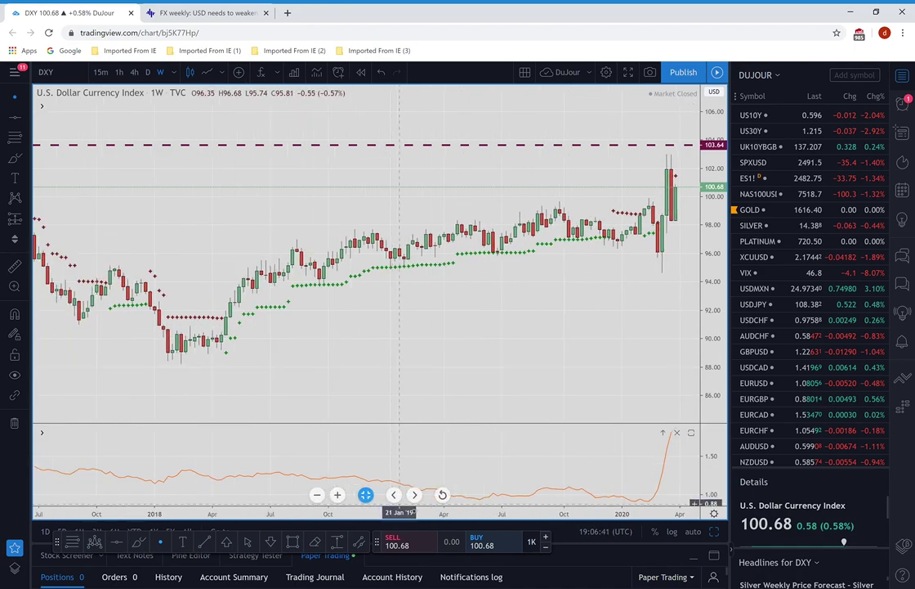
pyautogui.moveTo(466, 513); pyautogui.dragTo(553, 511)
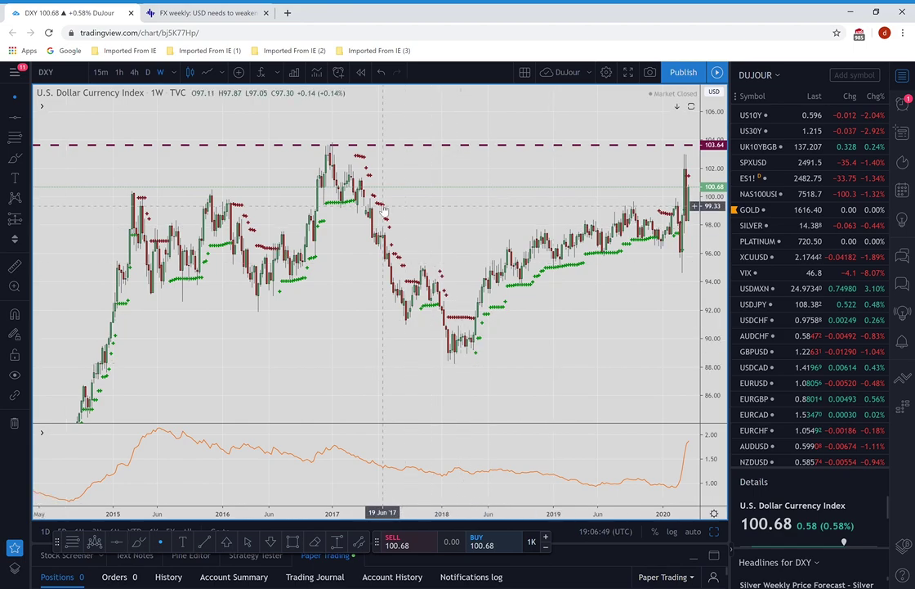
# Load weekly USDMXN and rescale the time and price axes to frame mid-2017 to the 2020 spike
pyautogui.click(357, 148)
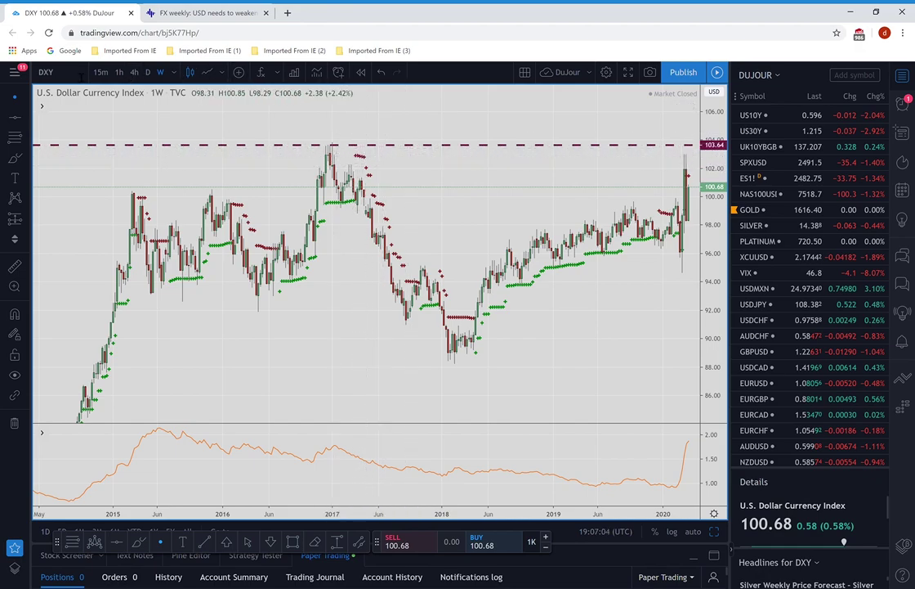
pyautogui.write('USDMXN')
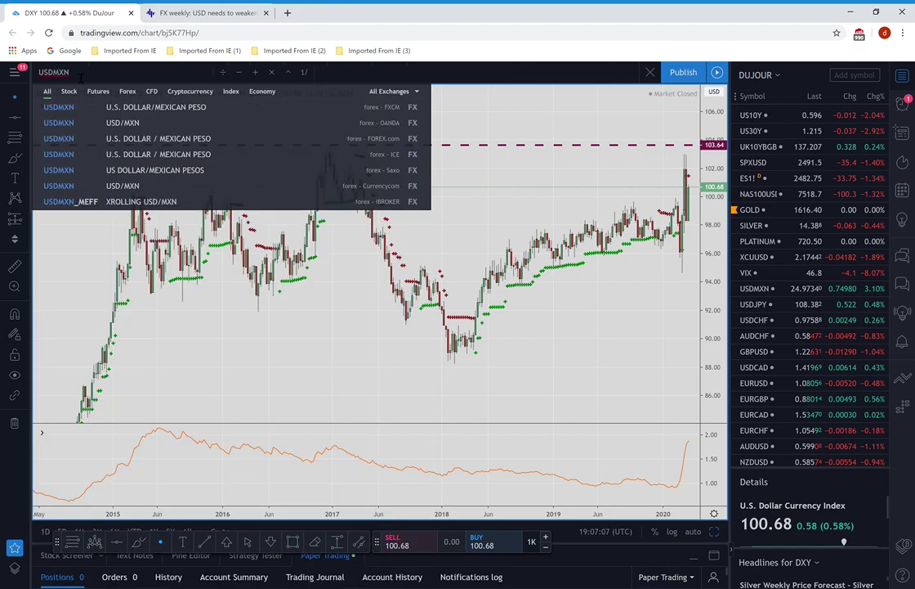
pyautogui.press('Return')
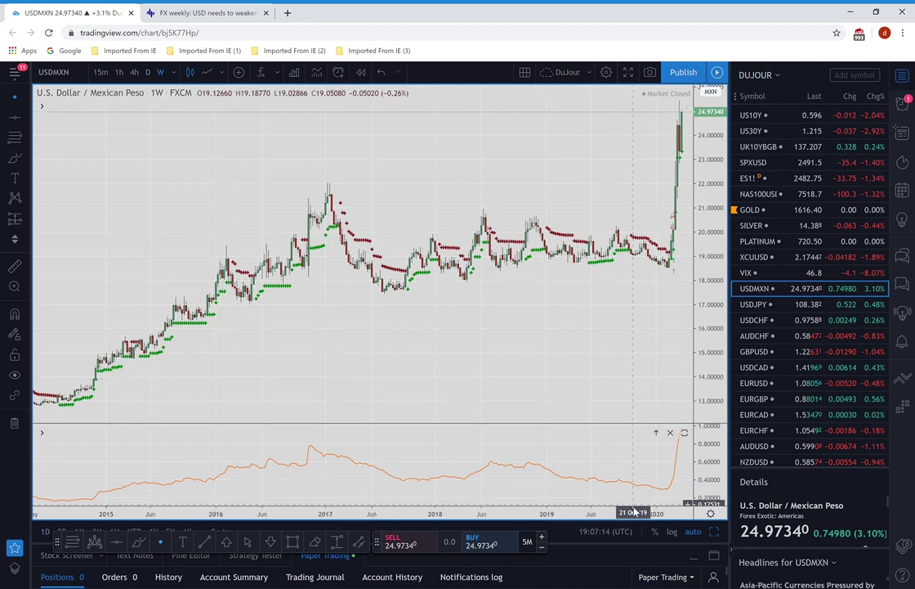
pyautogui.moveTo(640, 513); pyautogui.dragTo(548, 517)
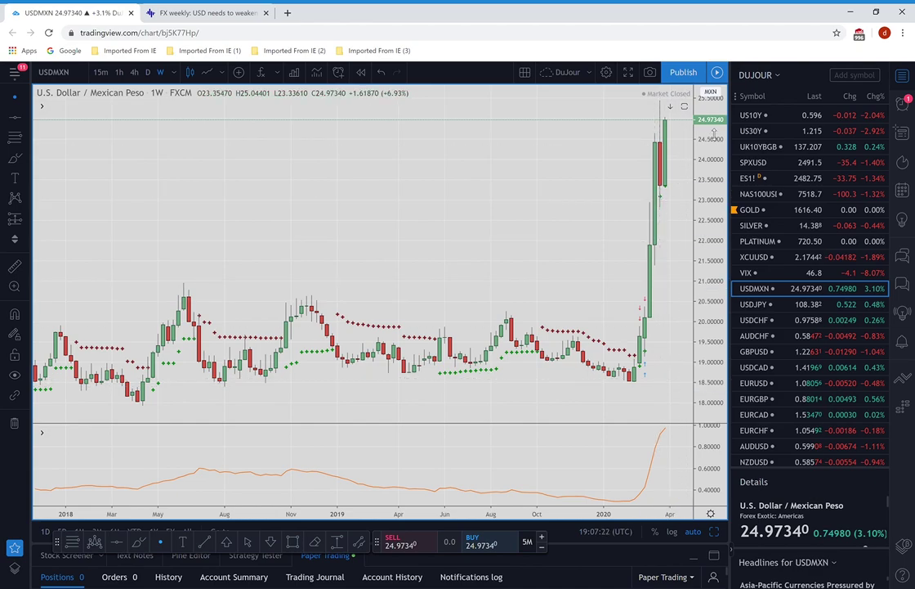
pyautogui.moveTo(708, 140); pyautogui.dragTo(707, 160)
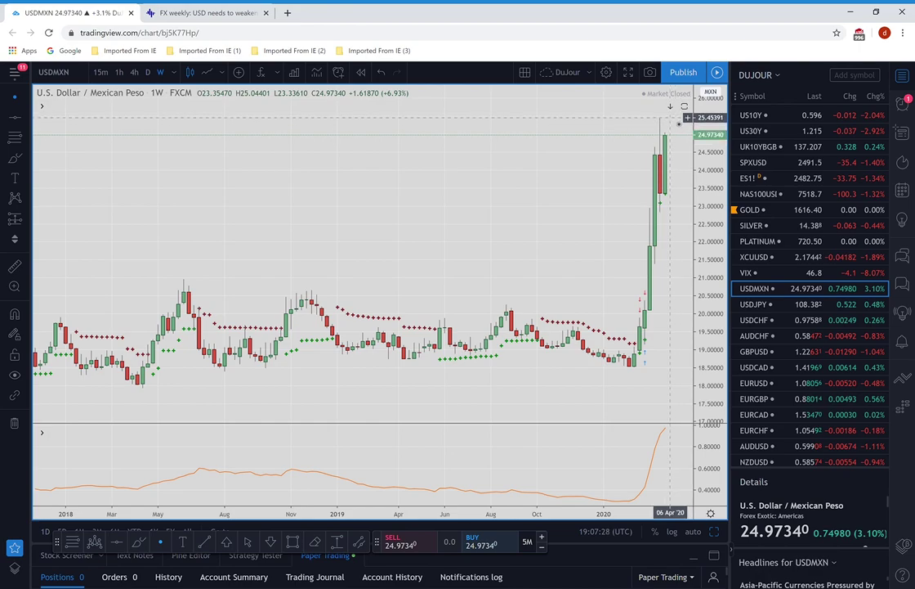
# Load USDTRY, then USDZAR, and compress the price scale to fit the 2020 rally
pyautogui.click(89, 80)
pyautogui.write('USDTRY')
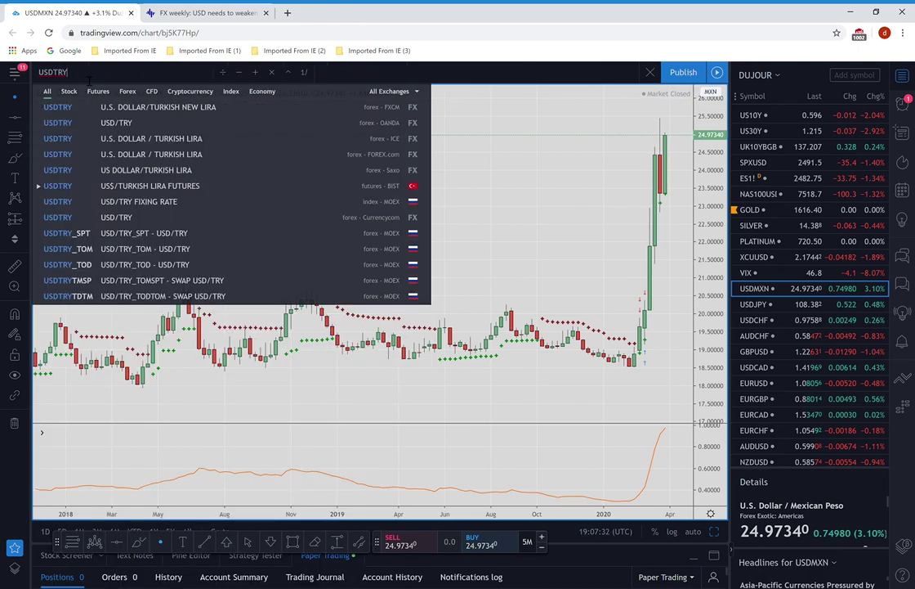
pyautogui.press('Return')
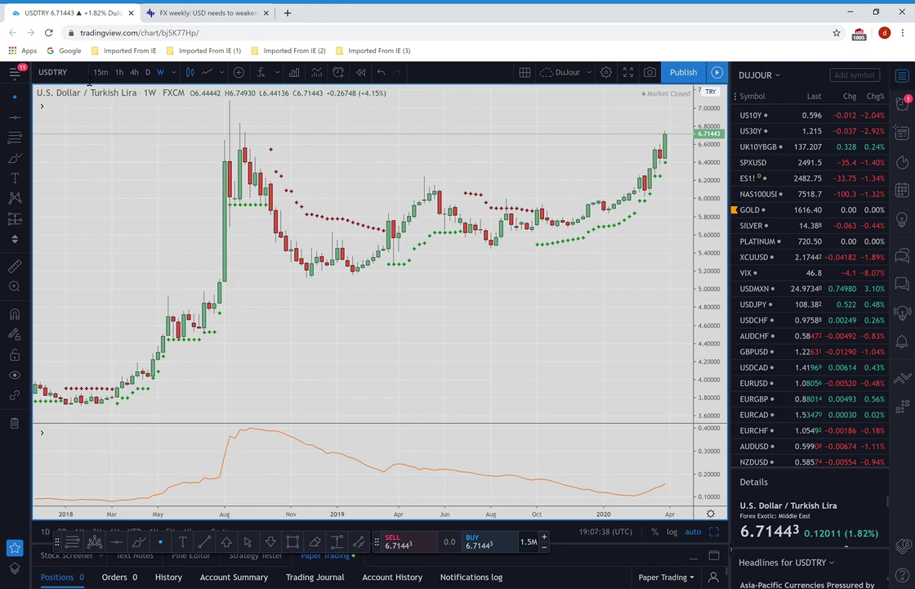
pyautogui.write('USDZAR,W')
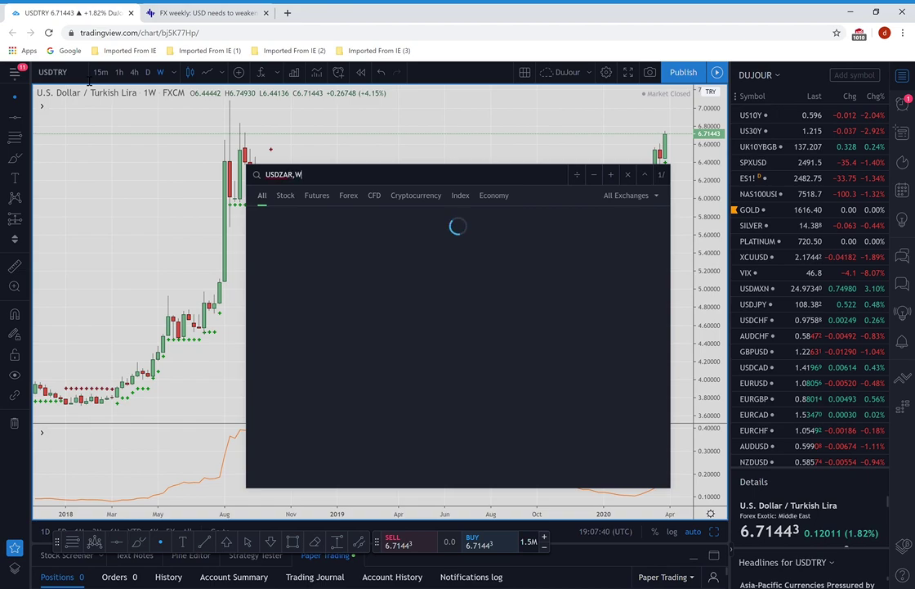
pyautogui.press('Return')
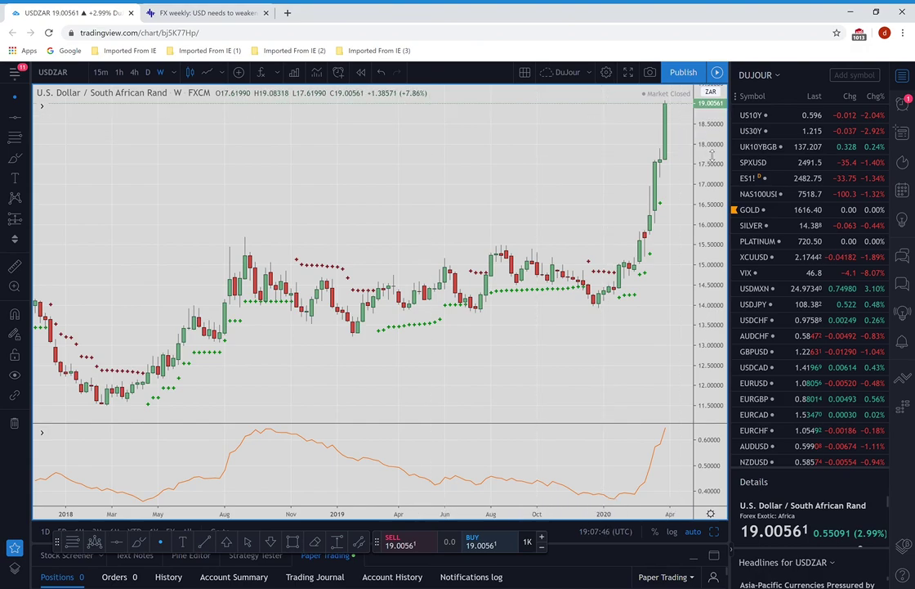
pyautogui.moveTo(711, 155); pyautogui.dragTo(715, 201)
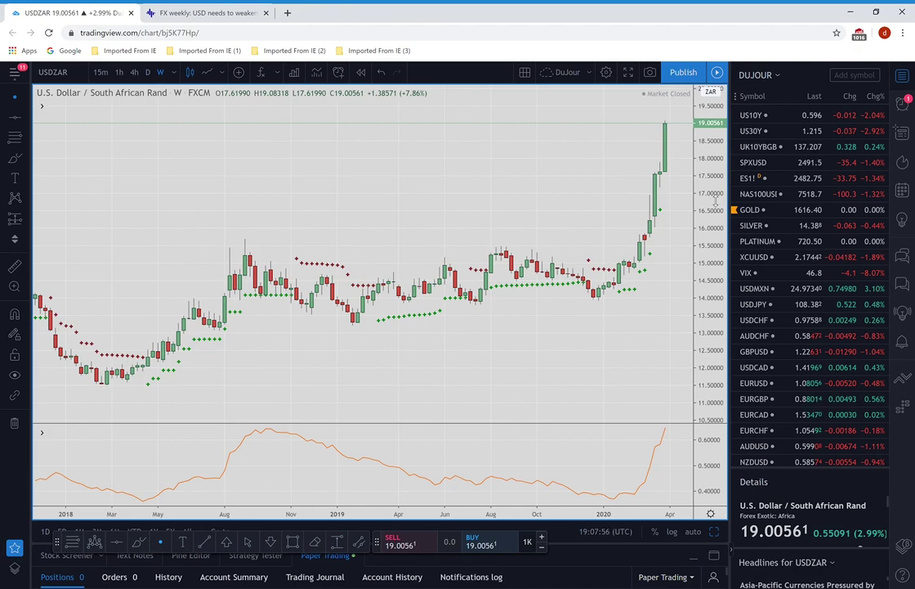
# Load the TVC DXY index, switch it to monthly, then to 12-month candles
pyautogui.click(79, 83)
pyautogui.write('DXY')
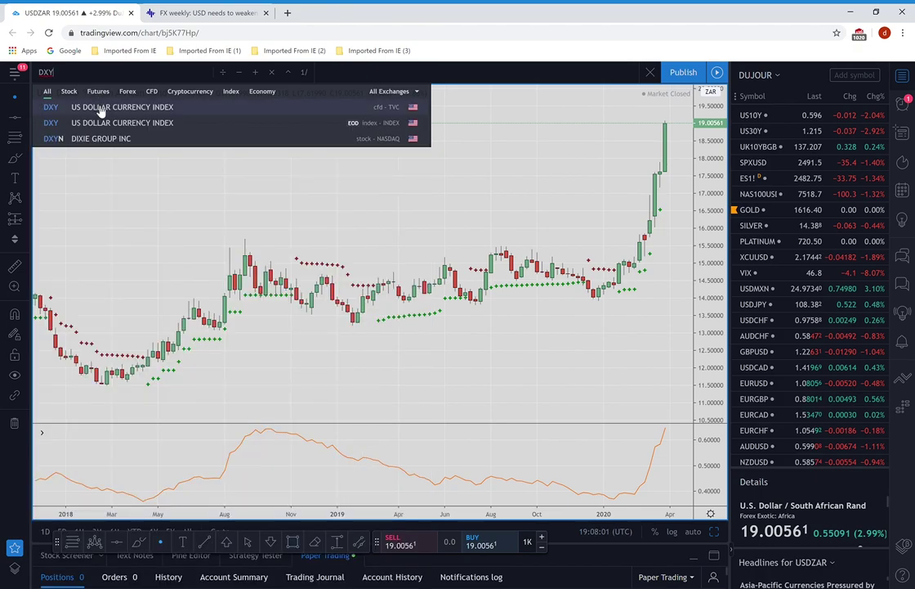
pyautogui.click(102, 109)
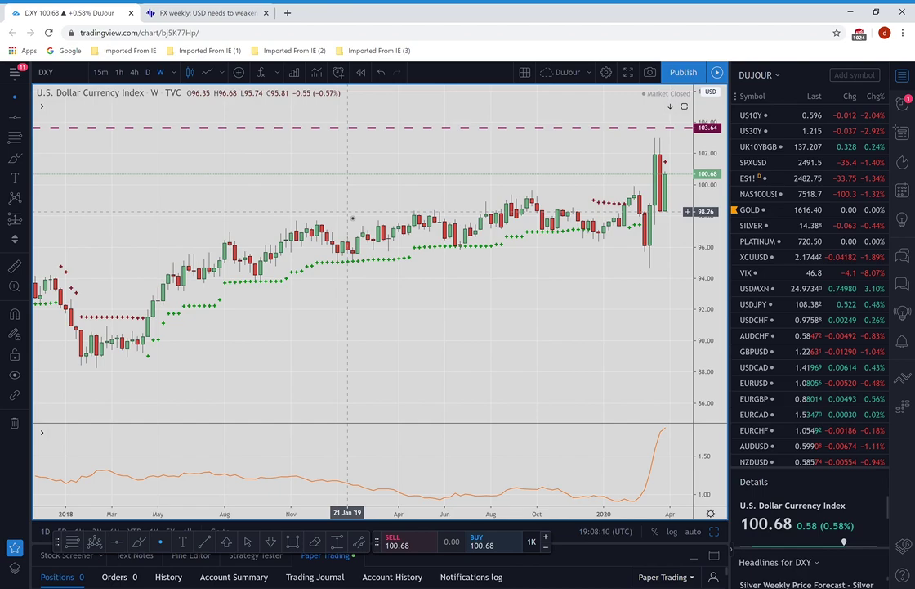
pyautogui.write('M')
pyautogui.press('Return')
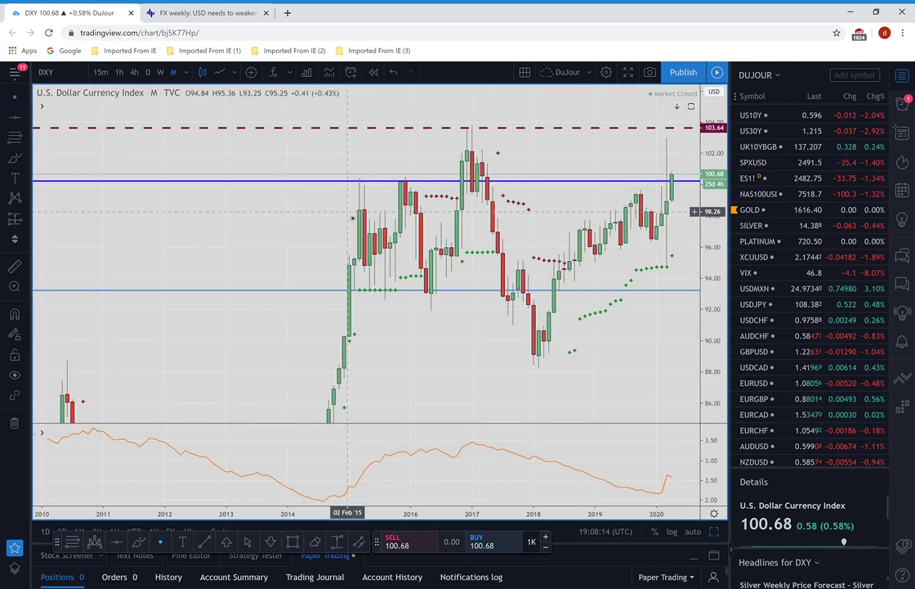
pyautogui.click(187, 75)
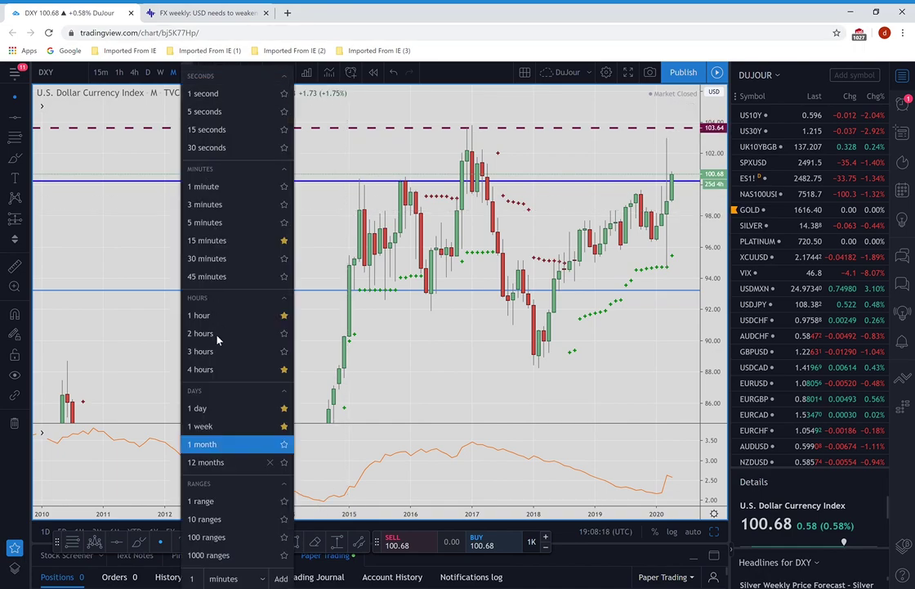
pyautogui.click(235, 470)
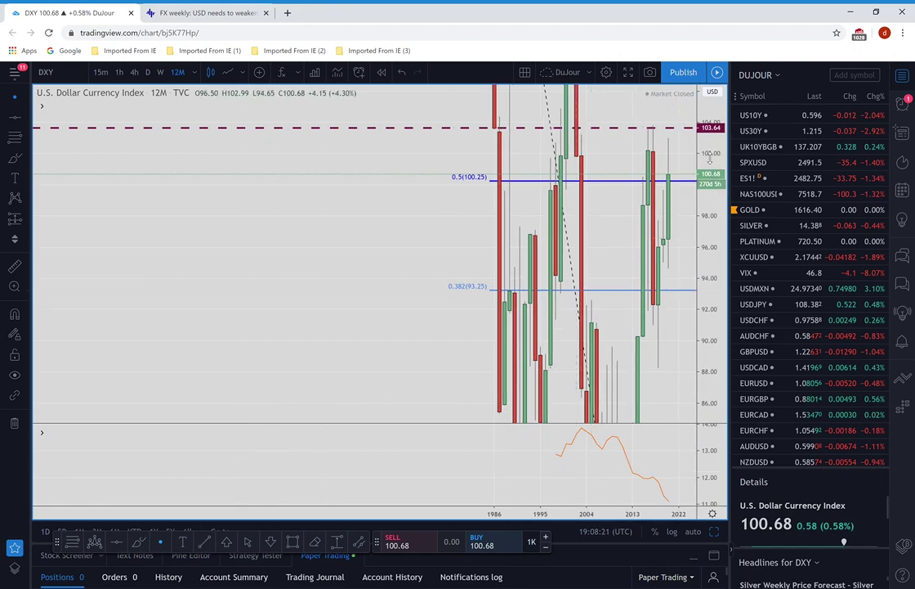
# Compress the price scale and widen the yearly bars to show every Fibonacci level from 129.95 to 70.56
pyautogui.moveTo(709, 161); pyautogui.dragTo(714, 416)
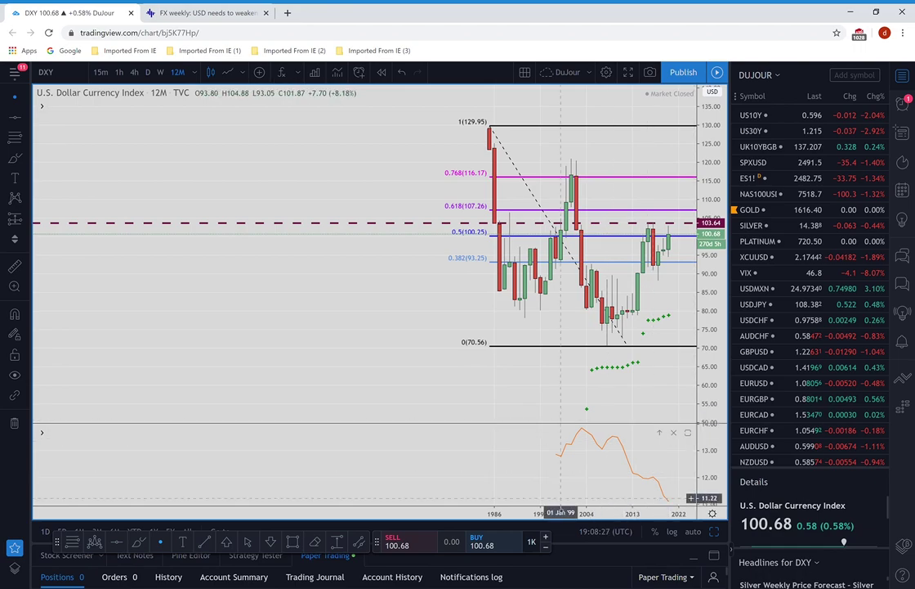
pyautogui.moveTo(495, 515); pyautogui.dragTo(536, 515)
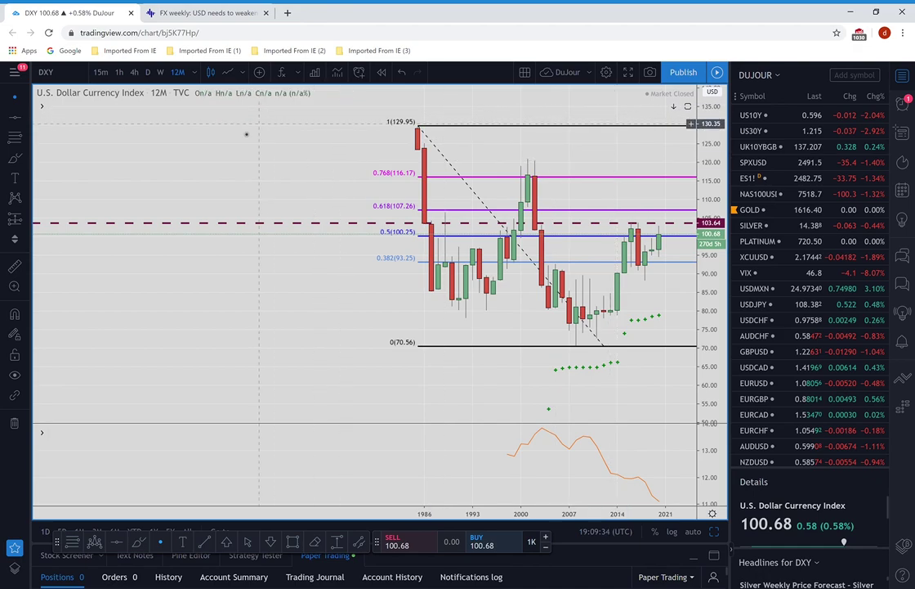
# Switch DXY to weekly candles, reset the view, and compress prices to show the 103.64 level
pyautogui.click(160, 73)
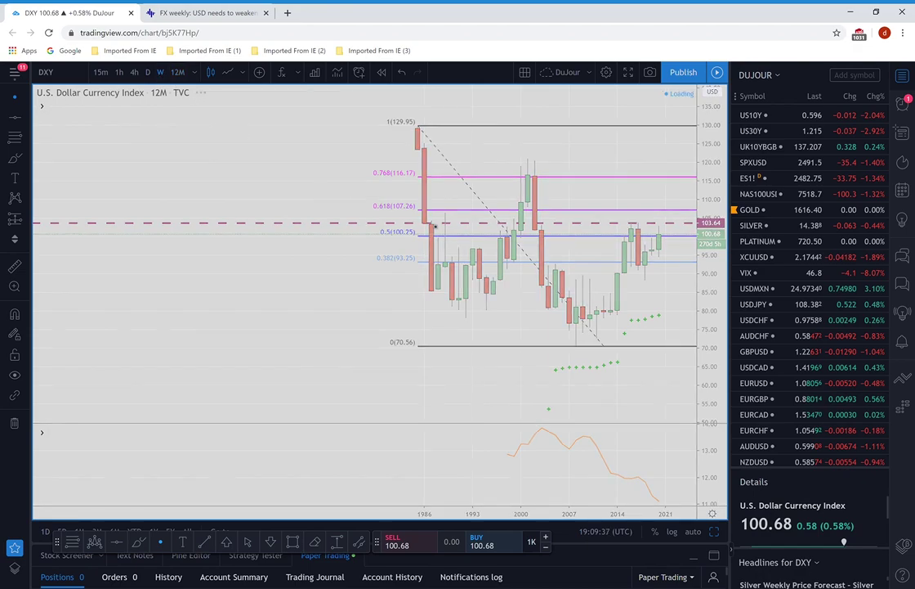
pyautogui.moveTo(442, 494)
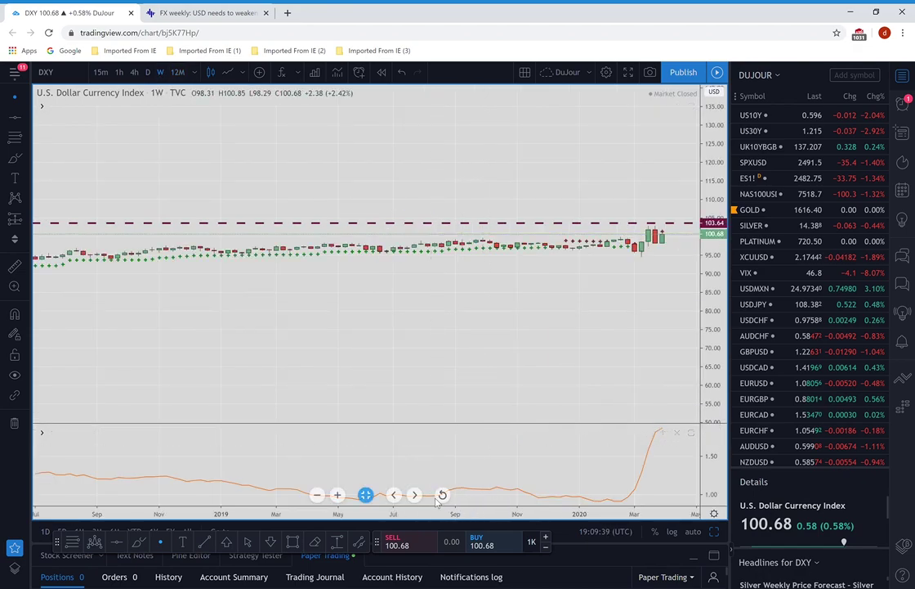
pyautogui.click(443, 494)
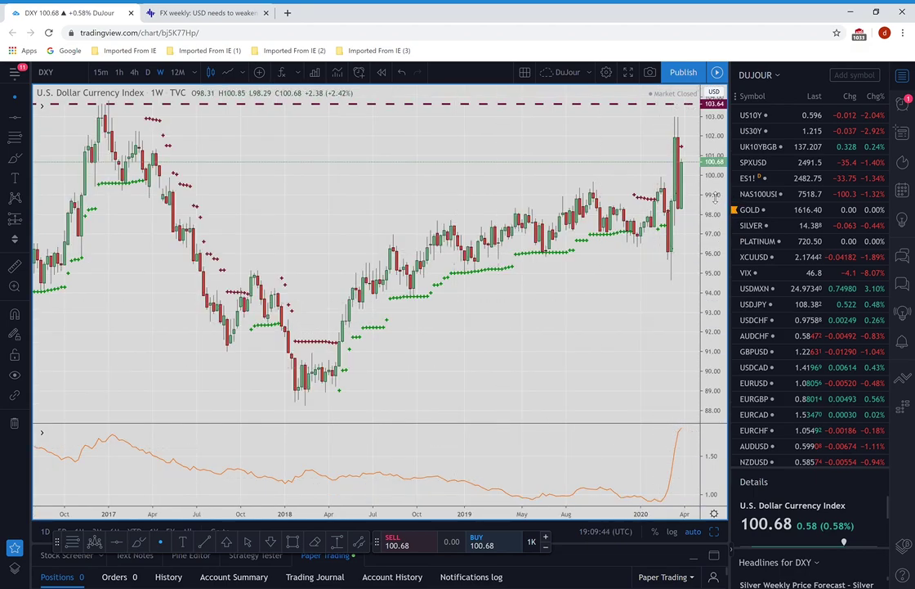
pyautogui.moveTo(713, 196); pyautogui.dragTo(711, 236)
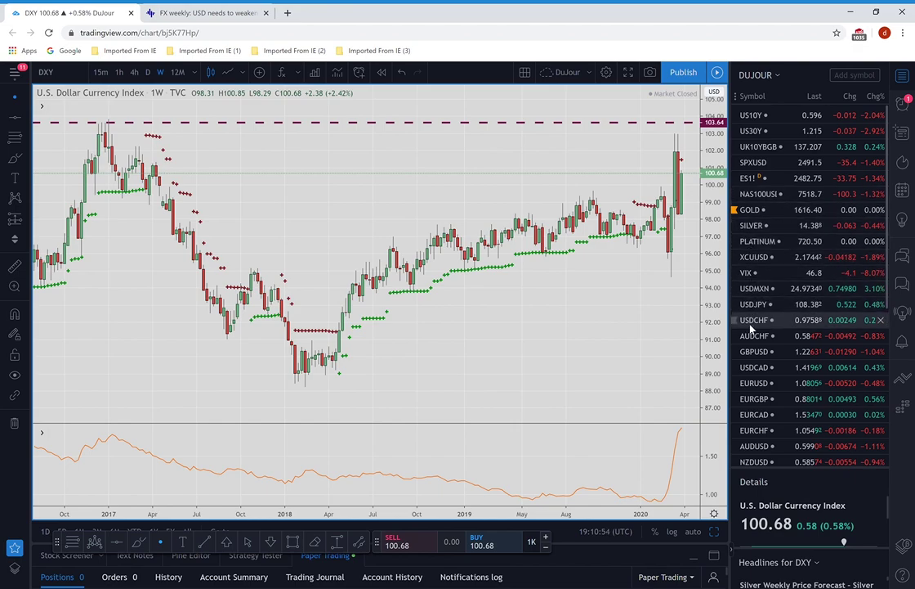
# Open EURUSD on daily candles and zoom in on the chart
pyautogui.click(754, 390)
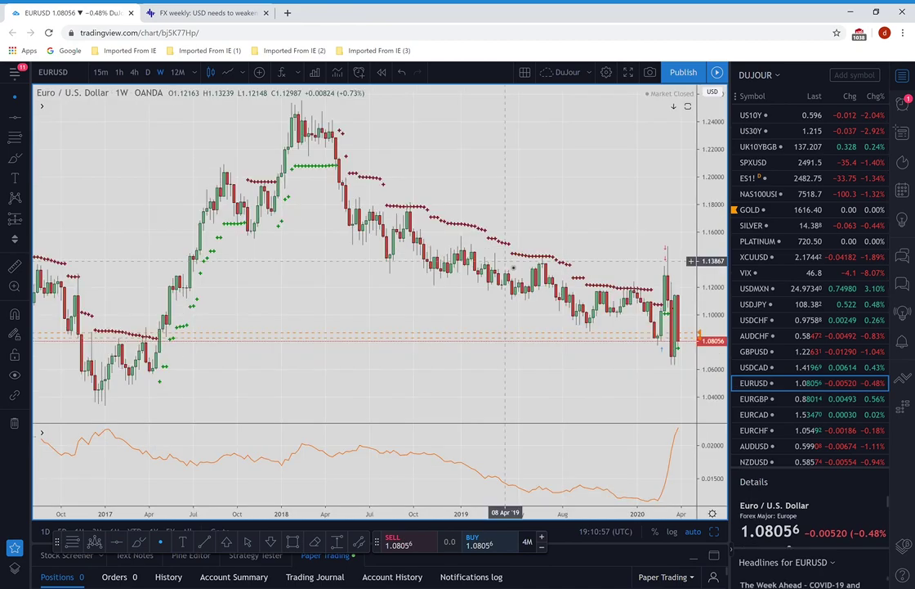
pyautogui.click(148, 72)
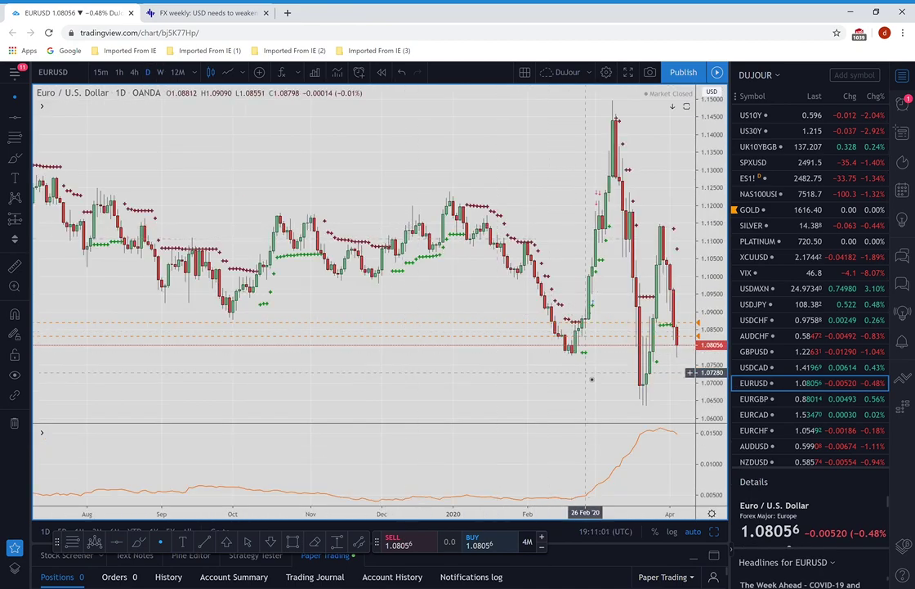
pyautogui.scroll(5, 546, 518)
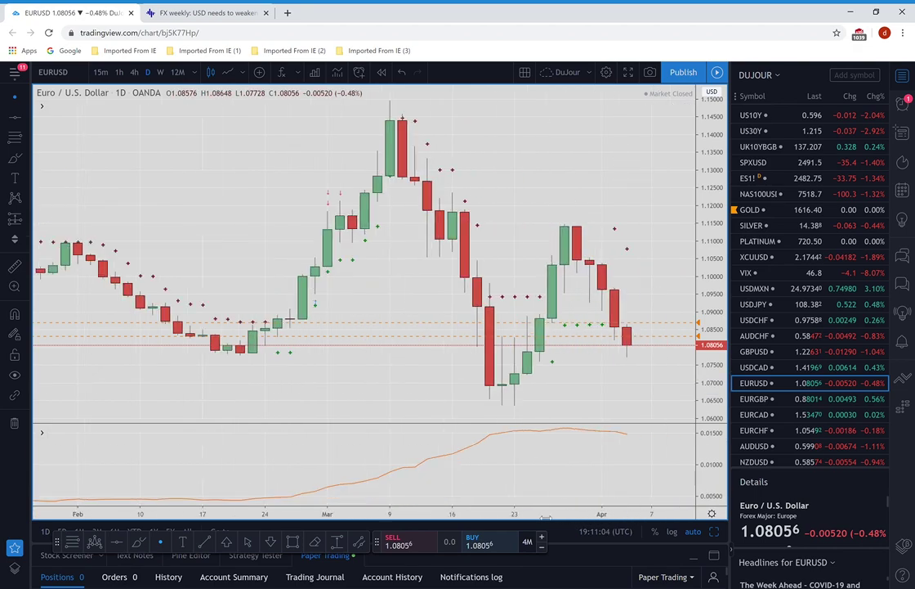
pyautogui.scroll(1, 546, 517)
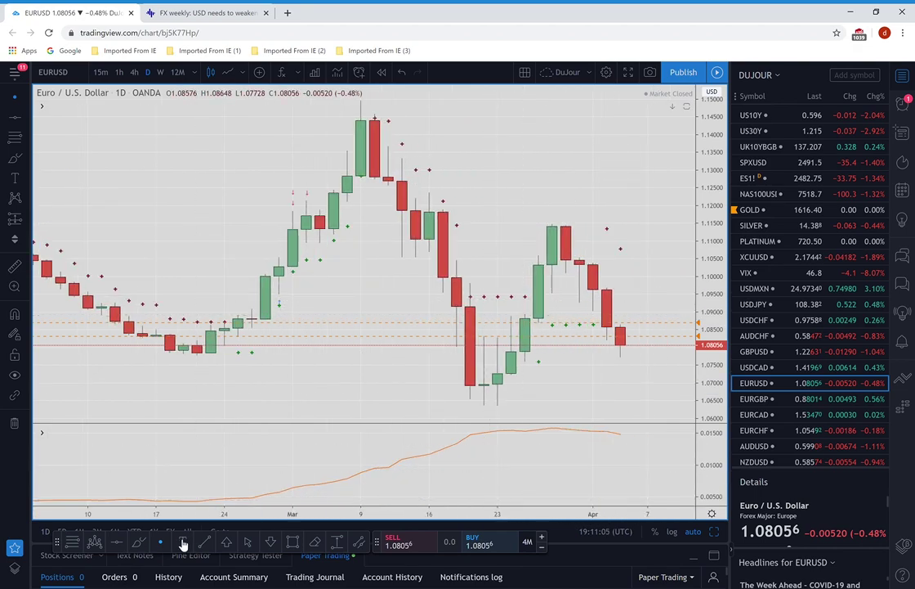
# Draw a Fibonacci retracement from the 1.06327 low to the 1.11472 high
pyautogui.click(72, 541)
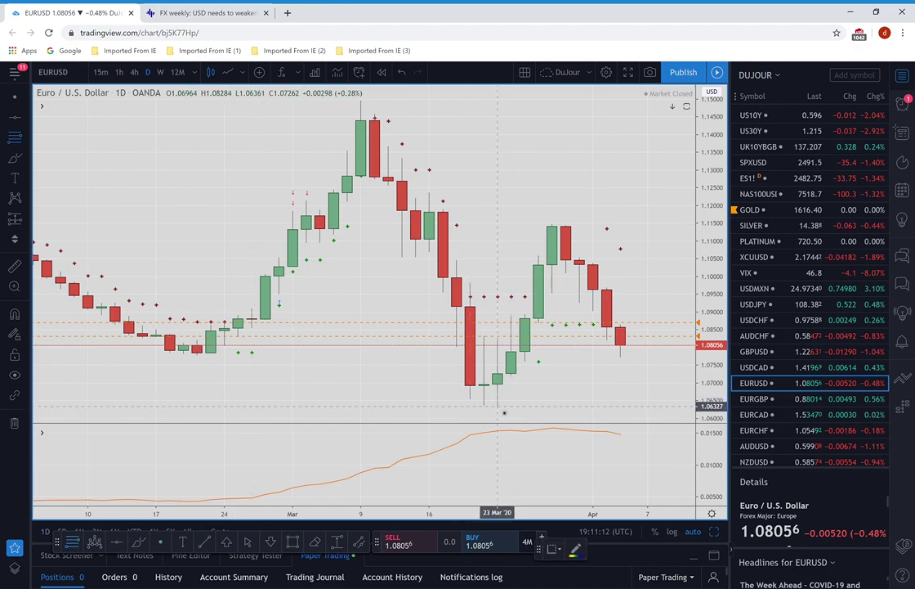
pyautogui.click(498, 407)
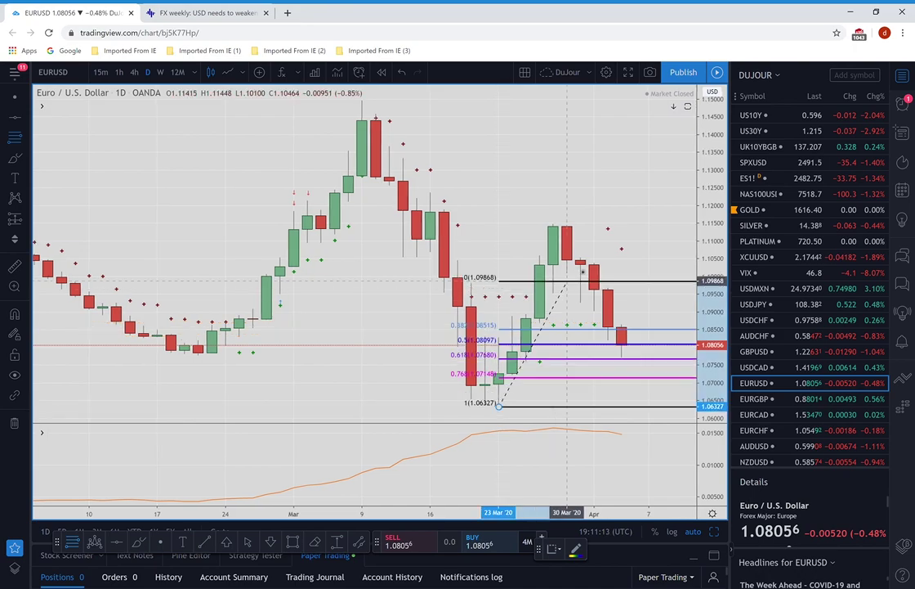
pyautogui.click(609, 226)
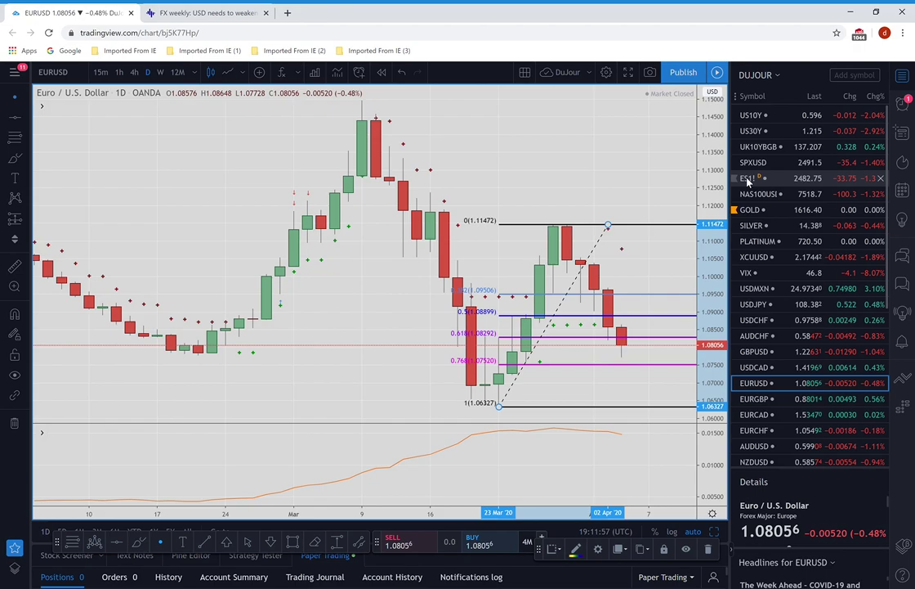
# Open the ES1! chart, add an alert at 2634.50, then switch to NAS100USD
pyautogui.click(747, 179)
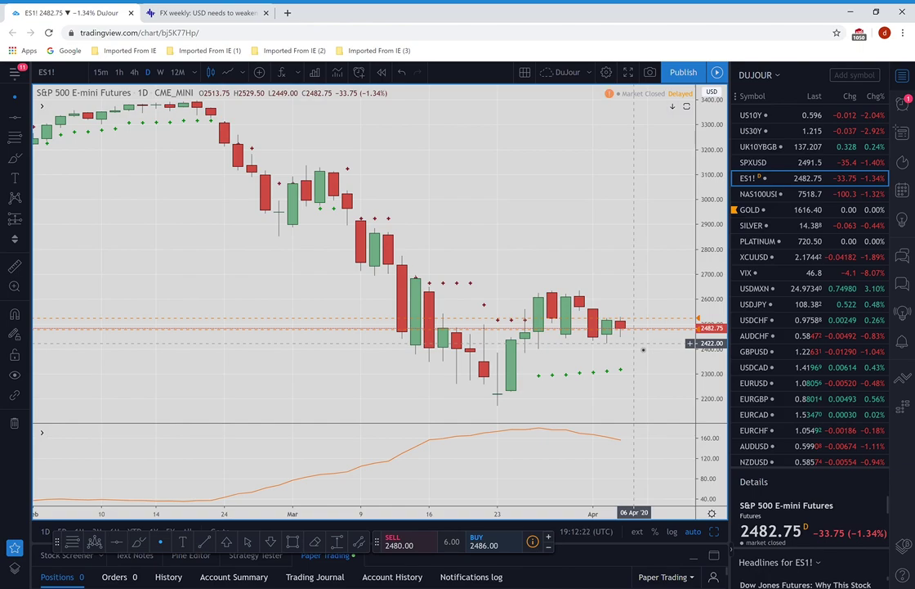
pyautogui.moveTo(643, 329)
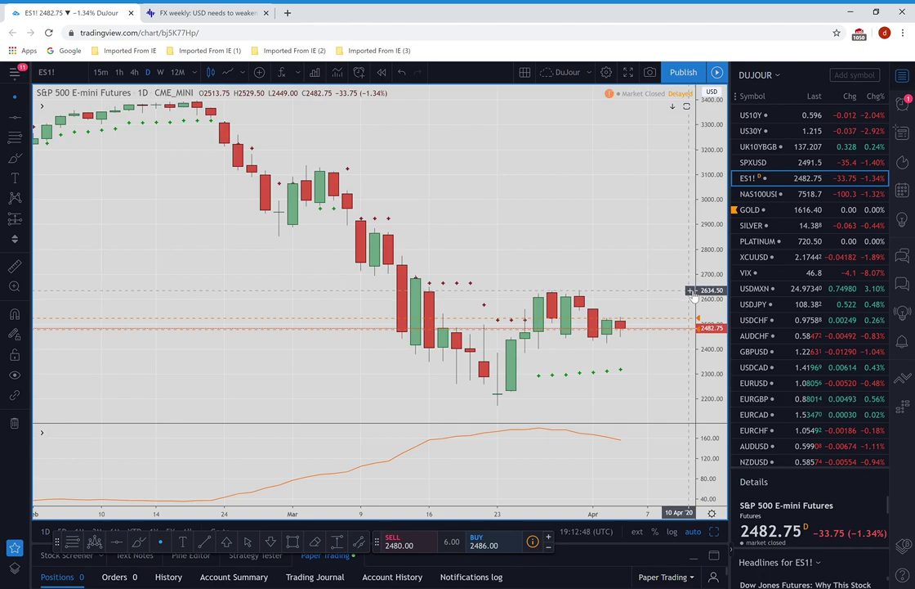
pyautogui.click(691, 291)
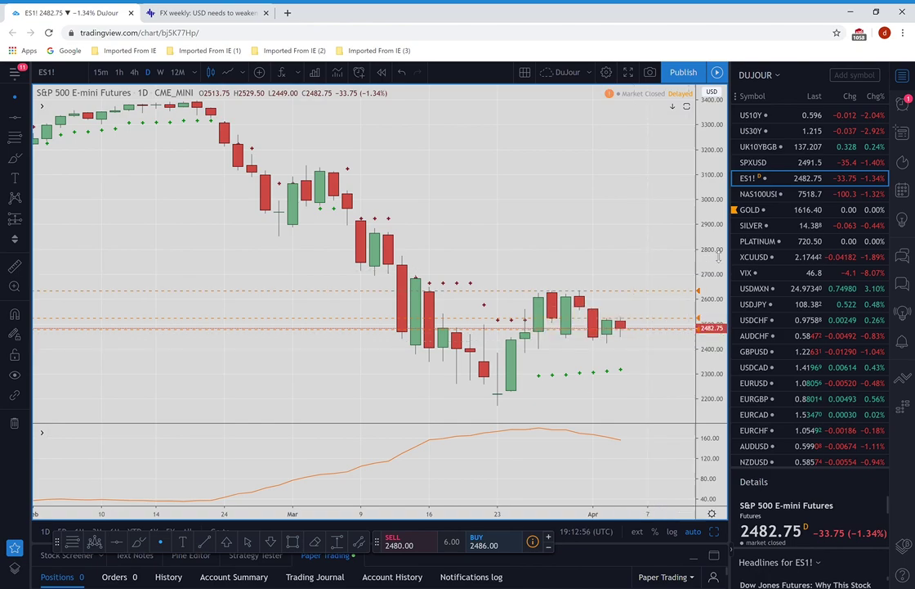
pyautogui.click(753, 196)
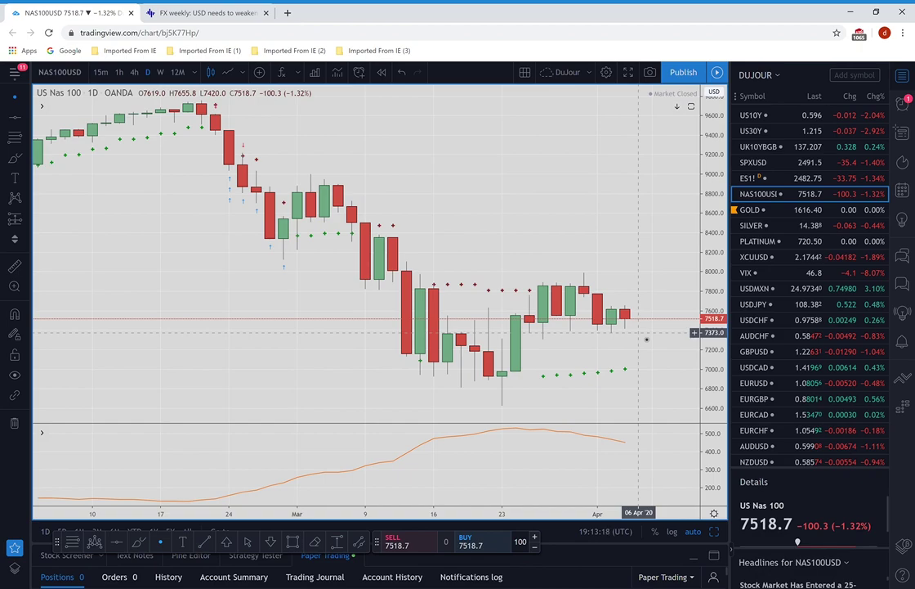
# Switch the chart to GOLD from the watchlist
pyautogui.click(750, 211)
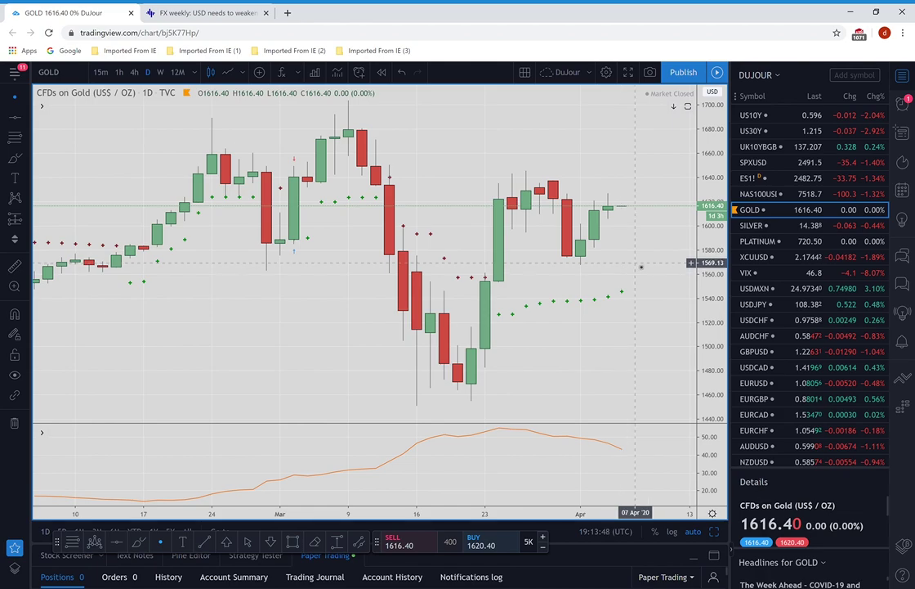
# Scroll the watchlist and switch the chart to USOIL
pyautogui.scroll(-3, 768, 325)
pyautogui.click(766, 327)
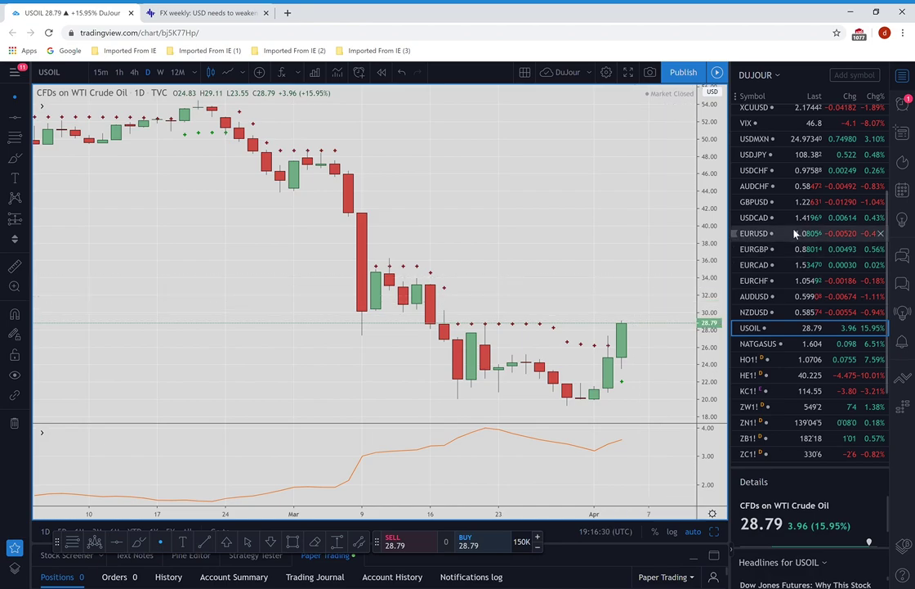
# Switch the daily chart from crude oil to AUDUSD from the watchlist
pyautogui.click(752, 299)
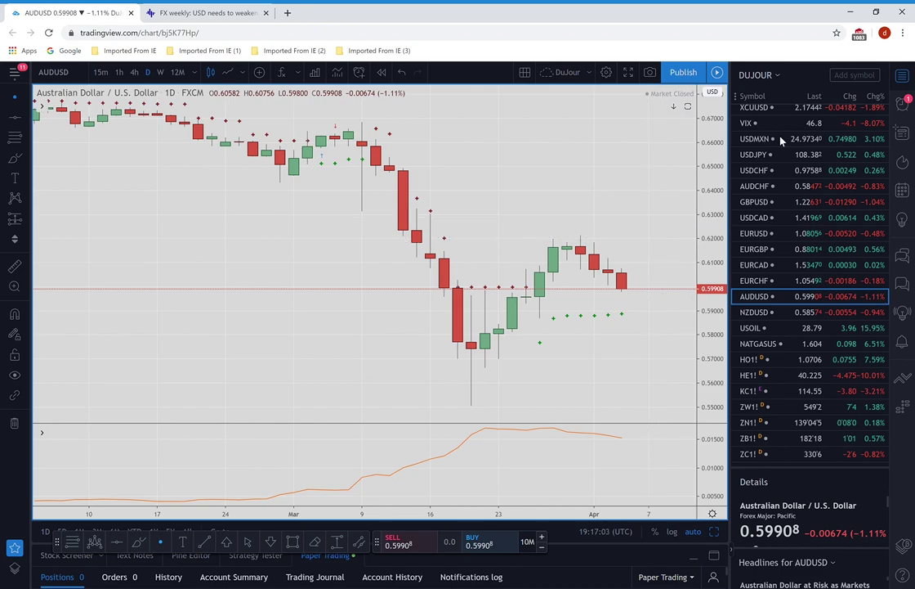
pyautogui.click(756, 162)
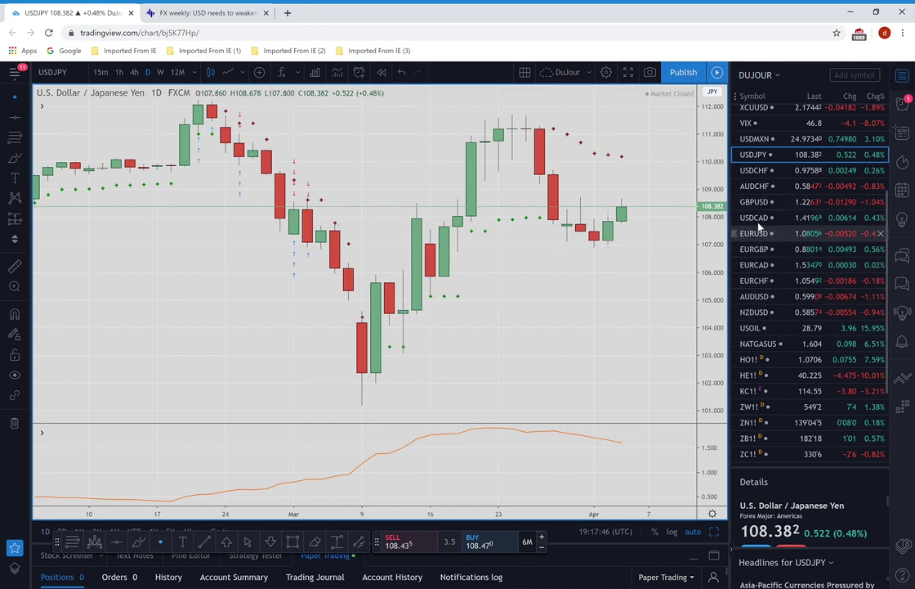
# Change the chart symbol to AUDJPY to load its daily candles
pyautogui.click(79, 73)
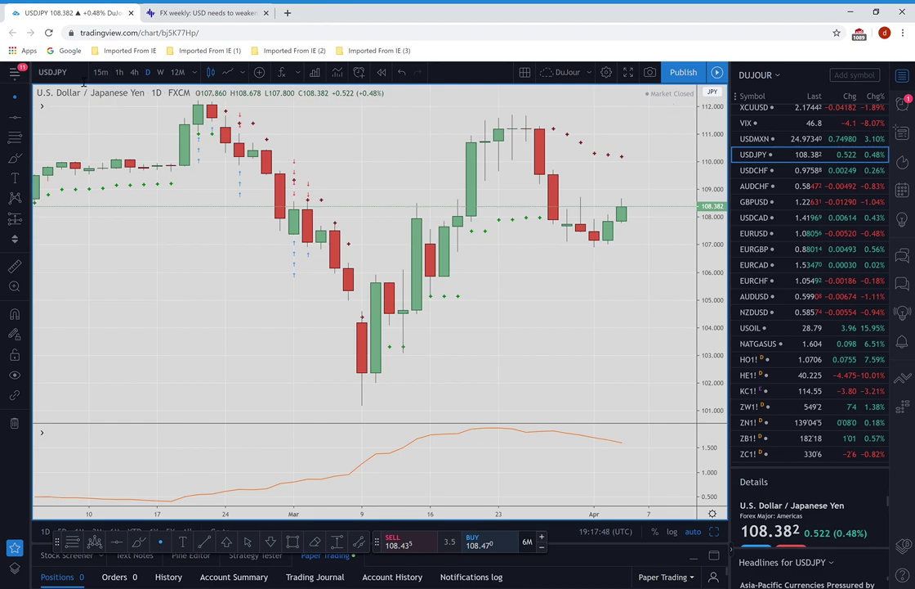
pyautogui.write('AUDJPY')
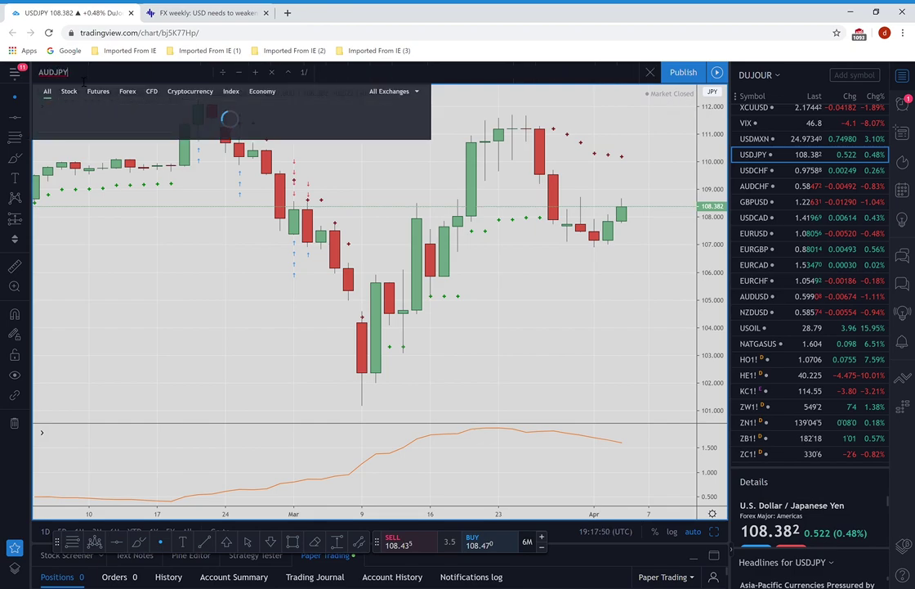
pyautogui.press('Return')
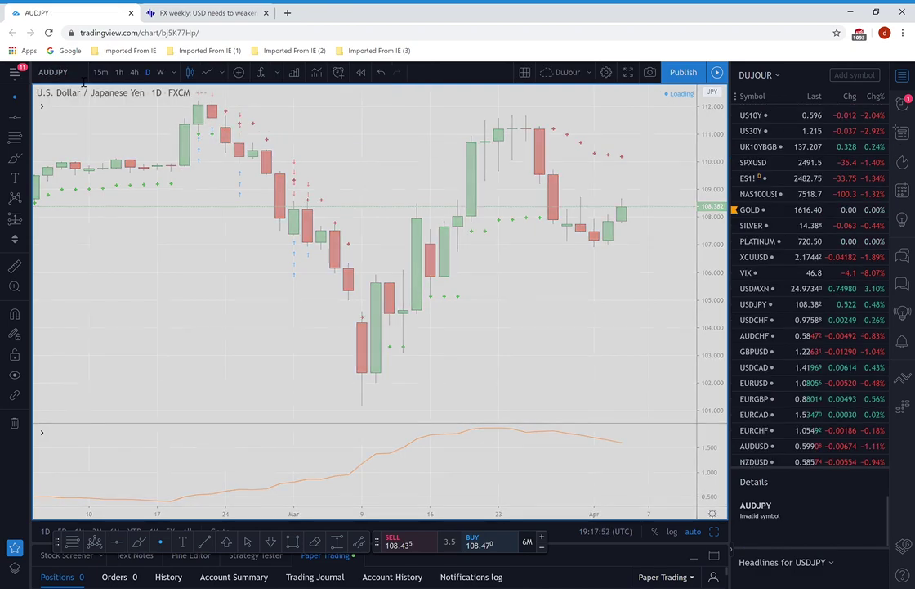